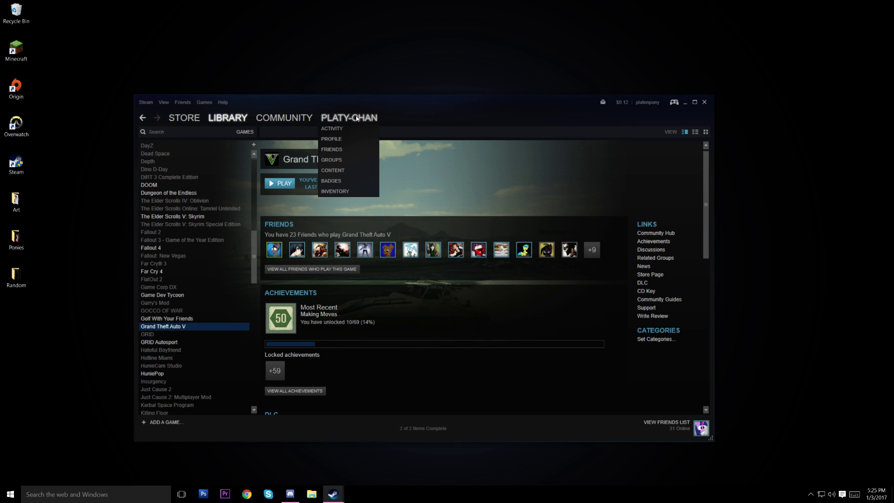
{"action": "left_click", "coordinate": [354, 192]}
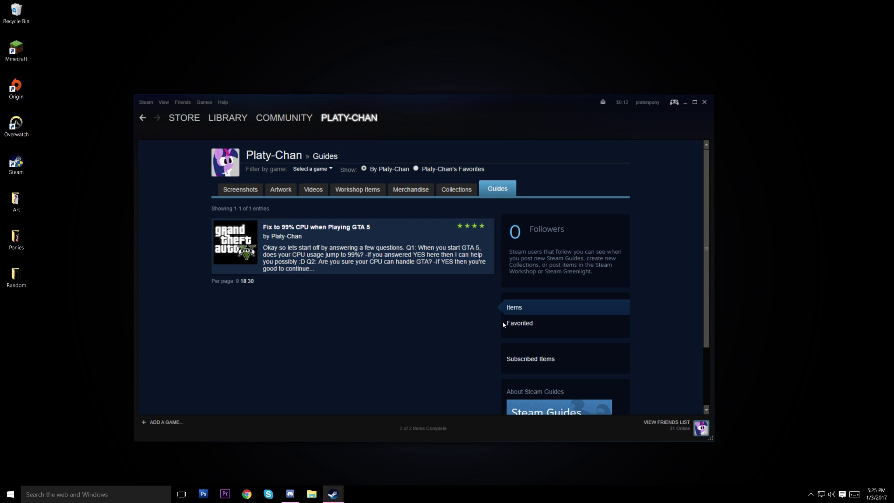
{"action": "mouse_move", "coordinate": [284, 117]}
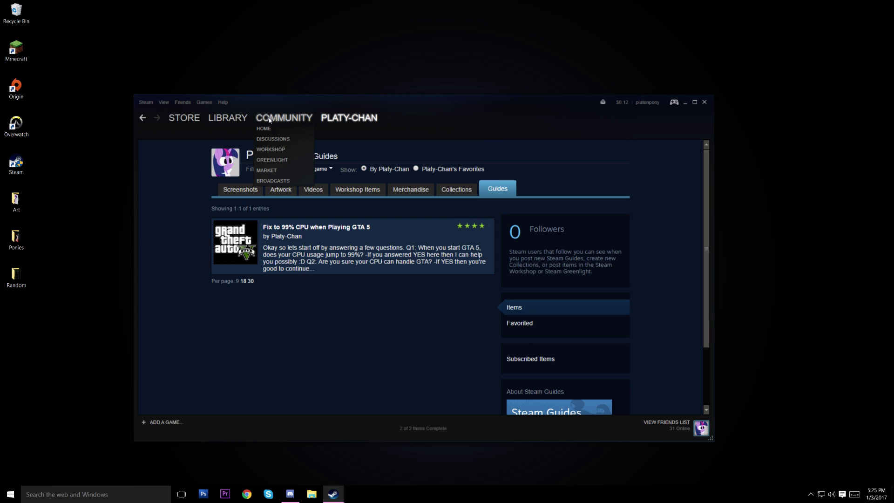
{"action": "left_click", "coordinate": [227, 118]}
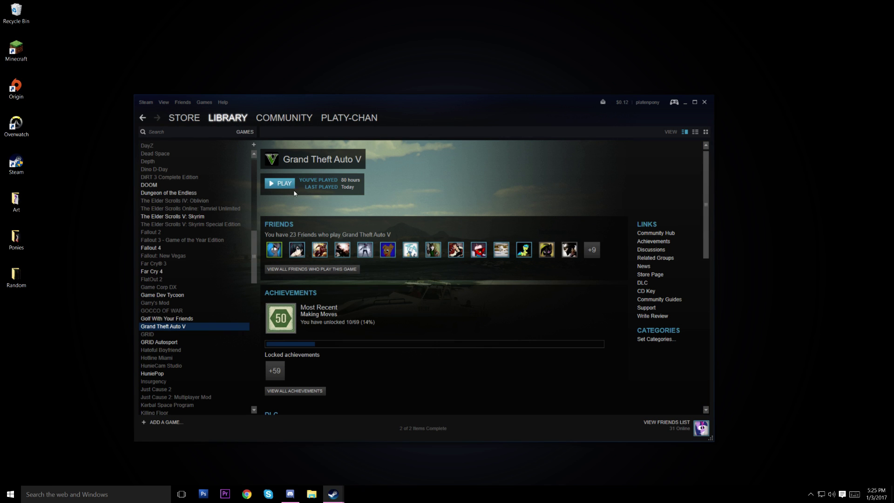
Launch Grand Theft Auto V in single-player from Steam
{"action": "left_click", "coordinate": [281, 183]}
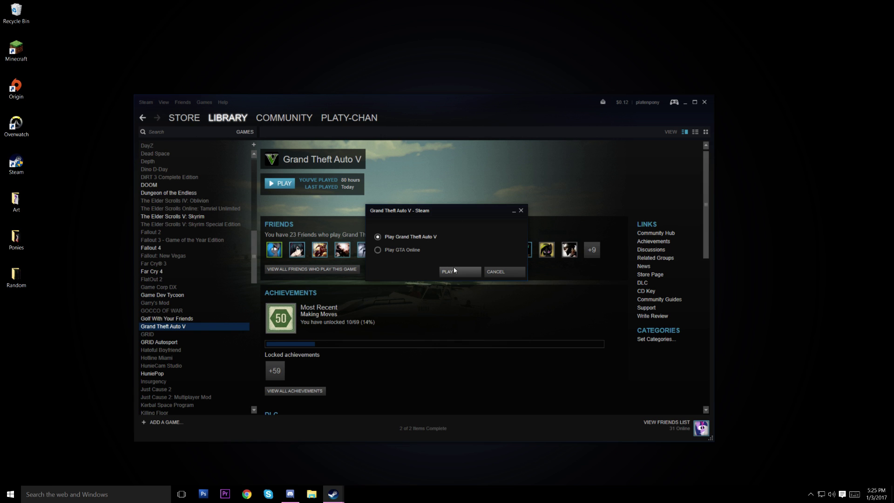
{"action": "left_click", "coordinate": [454, 270]}
Open Task Manager from the taskbar's right-click menu
{"action": "right_click", "coordinate": [424, 494]}
{"action": "left_click", "coordinate": [447, 451]}
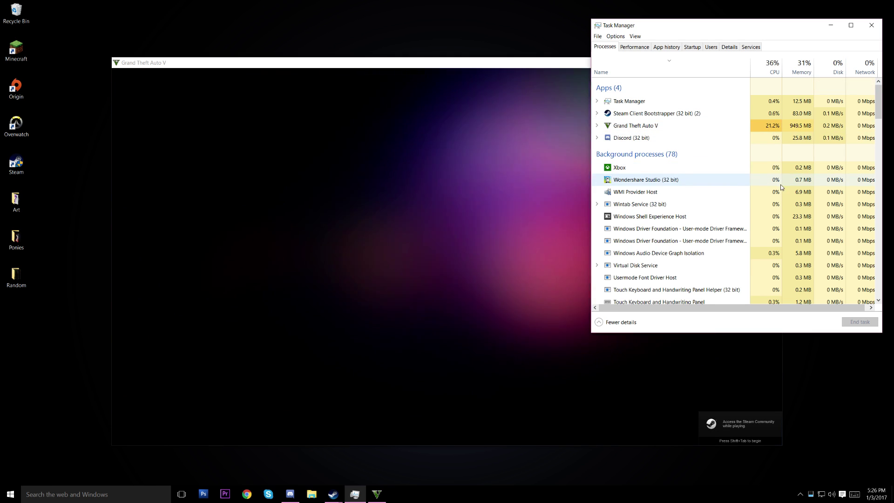
{"action": "scroll", "coordinate": [684, 182], "scroll_direction": "down", "scroll_amount": 8}
{"action": "scroll", "coordinate": [685, 181], "scroll_direction": "down", "scroll_amount": 5}
{"action": "scroll", "coordinate": [684, 181], "scroll_direction": "down", "scroll_amount": 5}
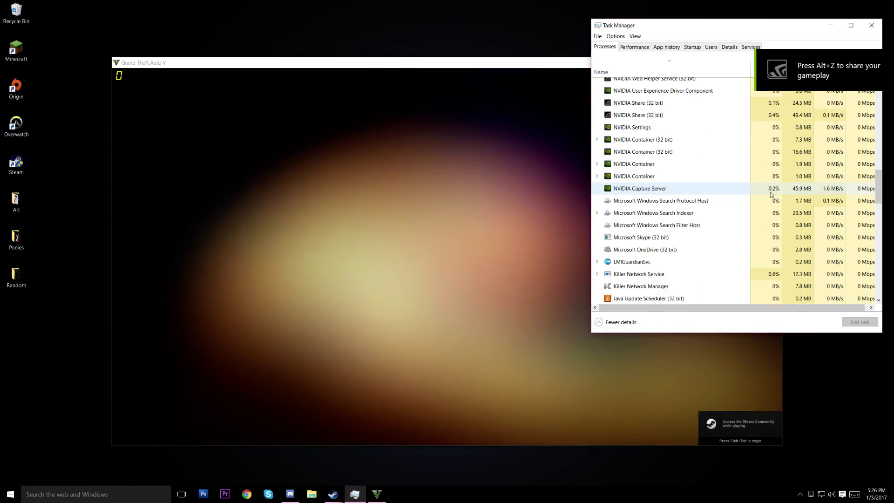
{"action": "scroll", "coordinate": [671, 174], "scroll_direction": "down", "scroll_amount": 5}
{"action": "scroll", "coordinate": [650, 174], "scroll_direction": "down", "scroll_amount": 4}
{"action": "scroll", "coordinate": [648, 176], "scroll_direction": "down", "scroll_amount": 3}
{"action": "scroll", "coordinate": [643, 181], "scroll_direction": "down", "scroll_amount": 4}
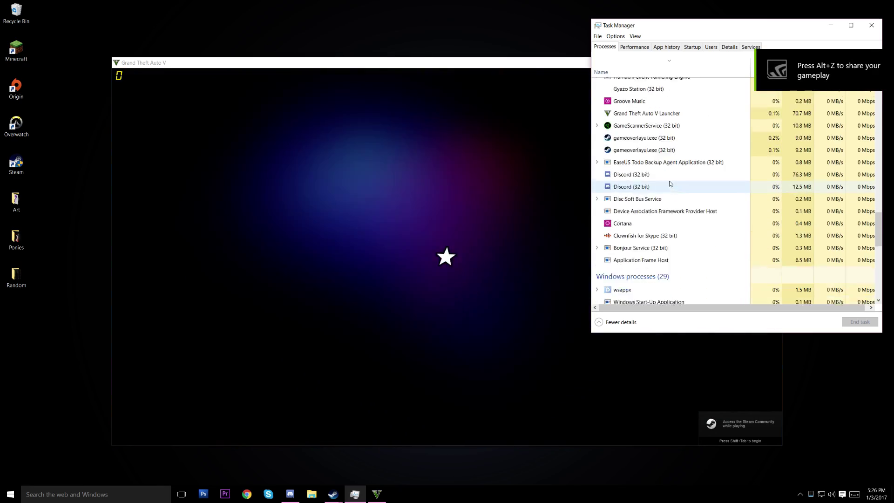
{"action": "scroll", "coordinate": [636, 196], "scroll_direction": "down", "scroll_amount": 4}
{"action": "scroll", "coordinate": [627, 208], "scroll_direction": "down", "scroll_amount": 4}
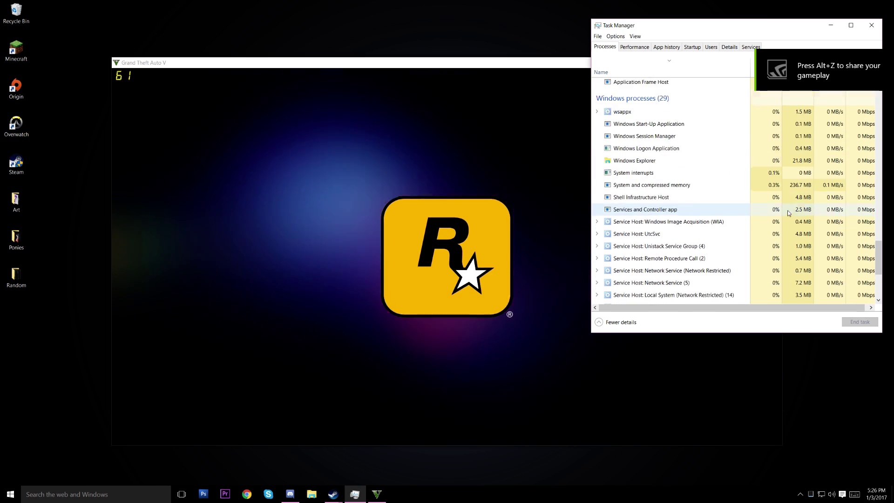
{"action": "scroll", "coordinate": [663, 206], "scroll_direction": "down", "scroll_amount": 4}
{"action": "scroll", "coordinate": [768, 204], "scroll_direction": "down", "scroll_amount": 3}
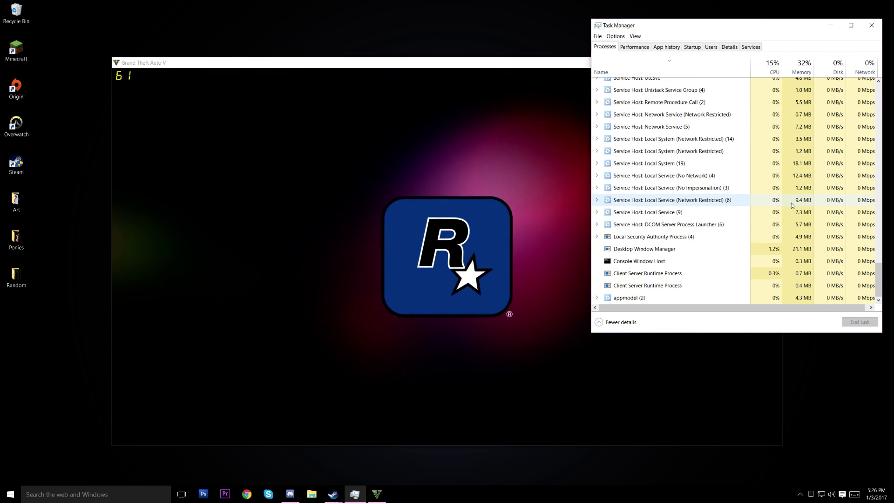
{"action": "scroll", "coordinate": [759, 180], "scroll_direction": "up", "scroll_amount": 1}
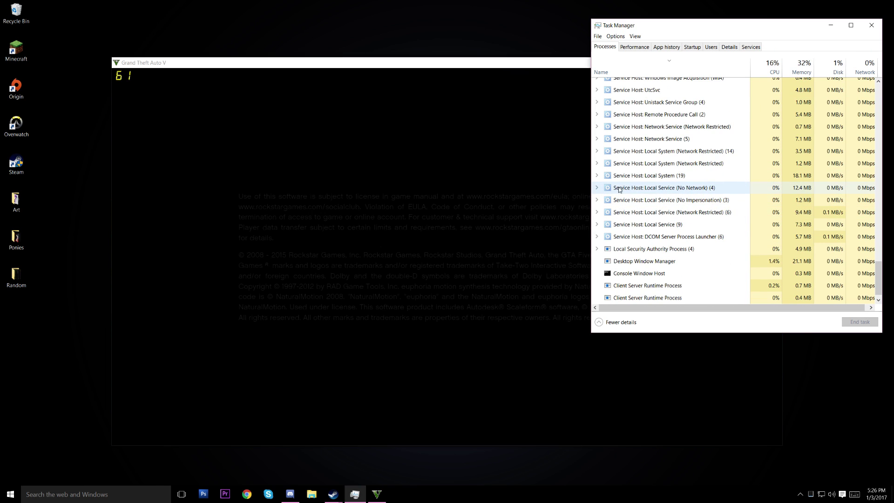
Expand Service Host: Local Service (No Network) and stop Diagnostic Policy Service
{"action": "left_click", "coordinate": [663, 188]}
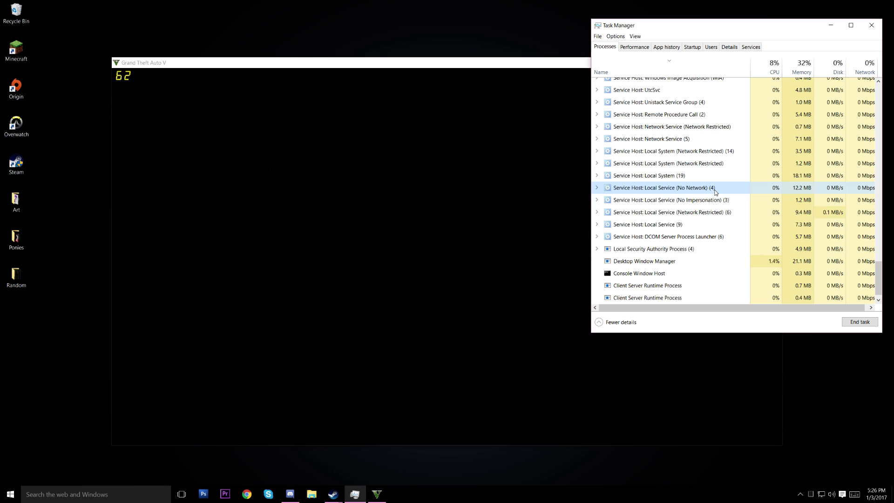
{"action": "left_click", "coordinate": [598, 188]}
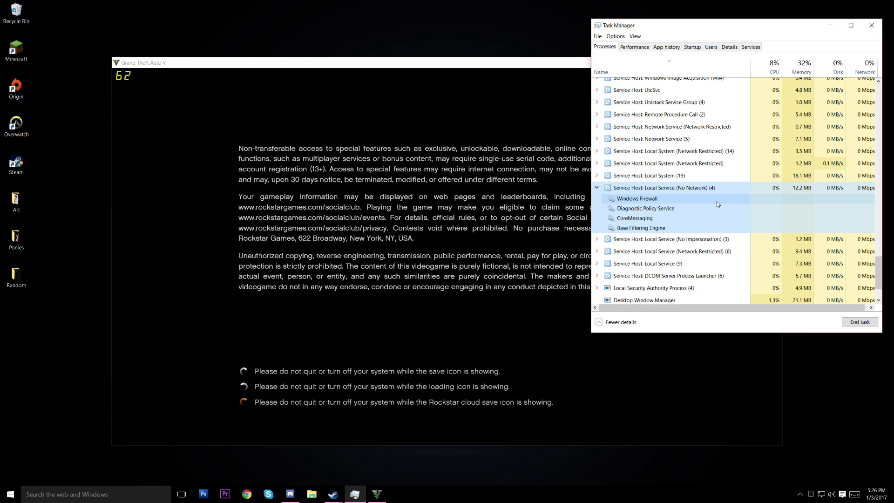
{"action": "left_click", "coordinate": [663, 210]}
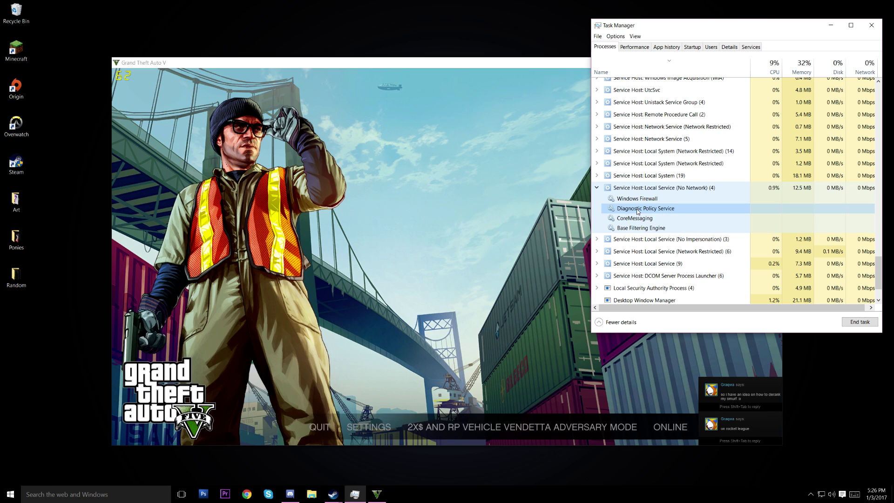
{"action": "right_click", "coordinate": [638, 209]}
{"action": "left_click", "coordinate": [654, 214]}
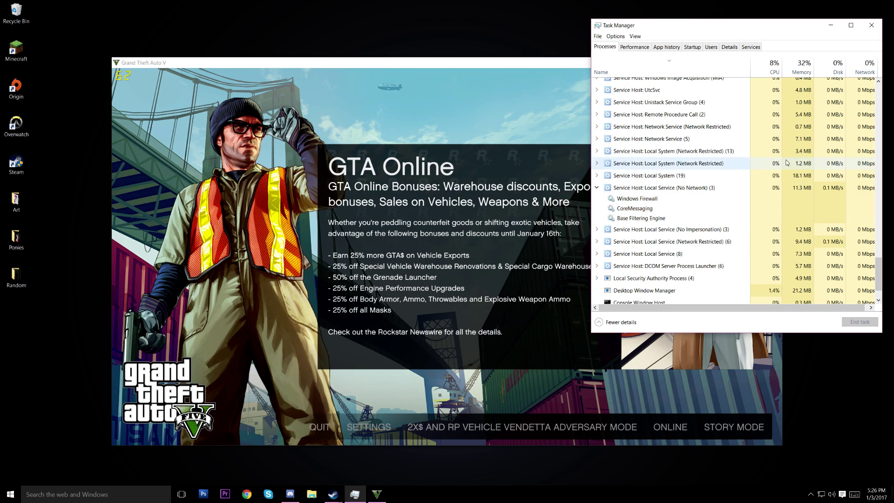
Collapse the three-service Local Service (No Network) group and close Task Manager
{"action": "left_click", "coordinate": [761, 192]}
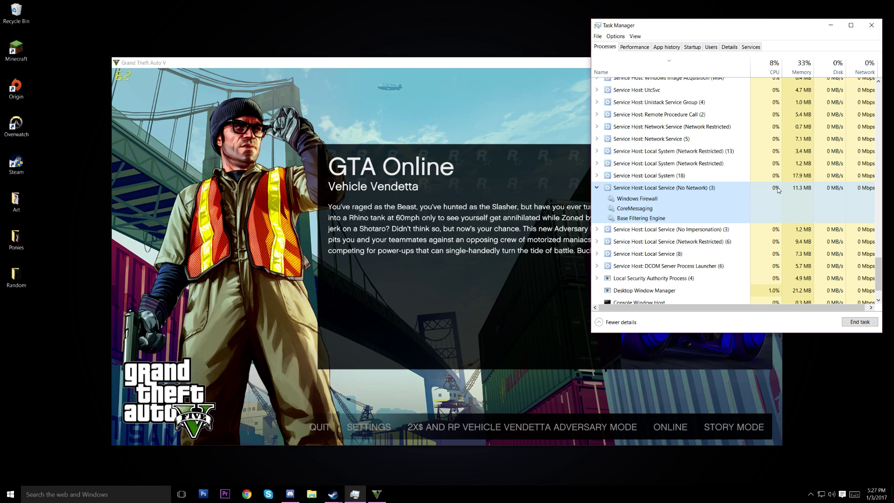
{"action": "scroll", "coordinate": [778, 190], "scroll_direction": "up", "scroll_amount": 1}
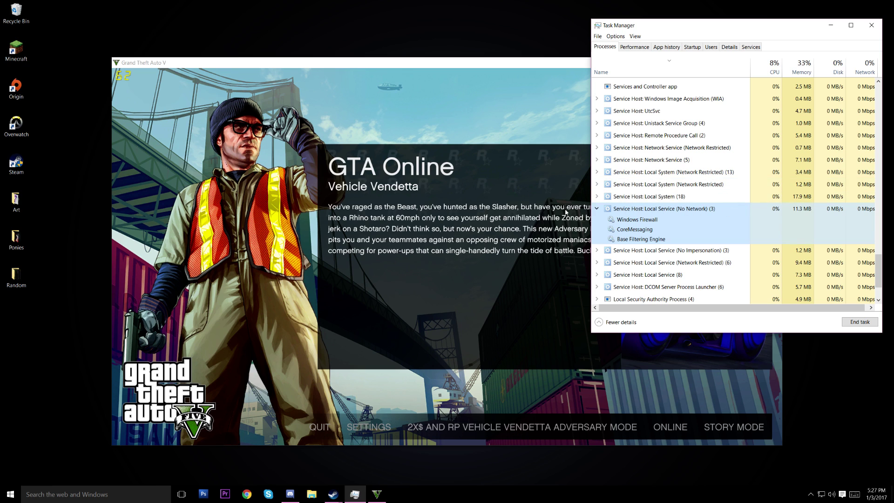
{"action": "left_click", "coordinate": [598, 208]}
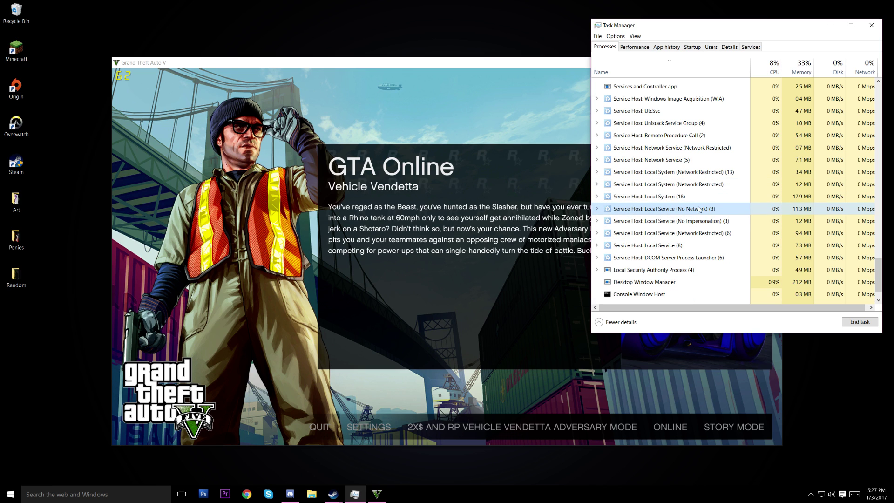
{"action": "scroll", "coordinate": [733, 209], "scroll_direction": "up", "scroll_amount": 4}
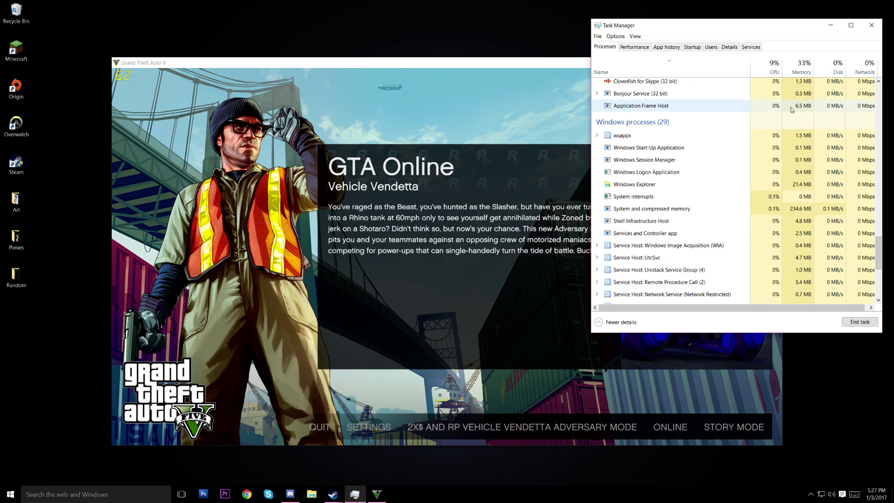
{"action": "scroll", "coordinate": [733, 209], "scroll_direction": "up", "scroll_amount": 4}
{"action": "scroll", "coordinate": [888, 236], "scroll_direction": "up", "scroll_amount": 5}
{"action": "scroll", "coordinate": [873, 141], "scroll_direction": "up", "scroll_amount": 3}
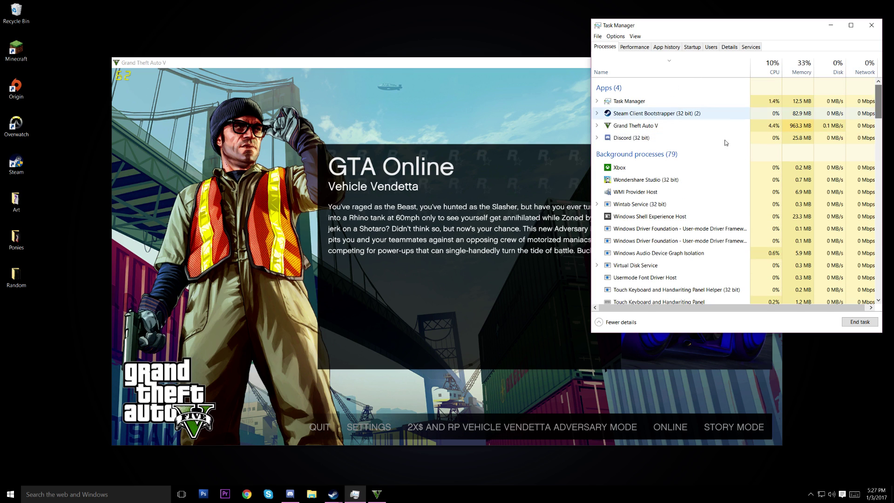
{"action": "left_click", "coordinate": [871, 26]}
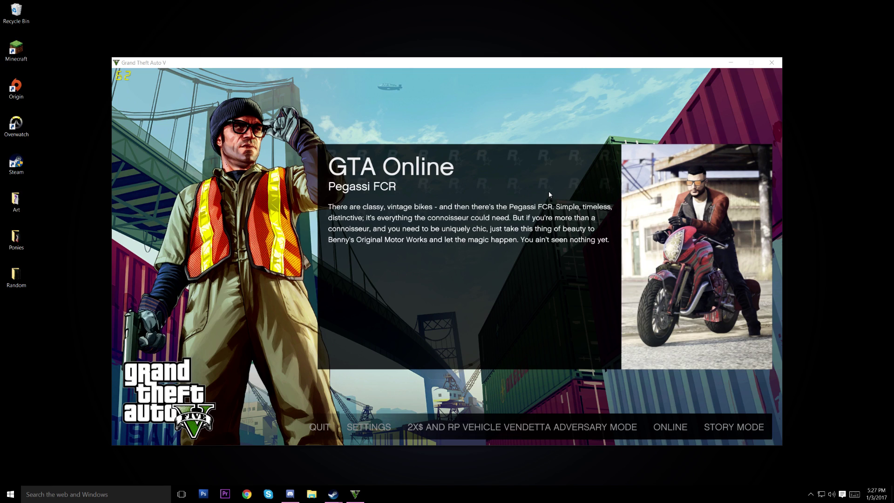